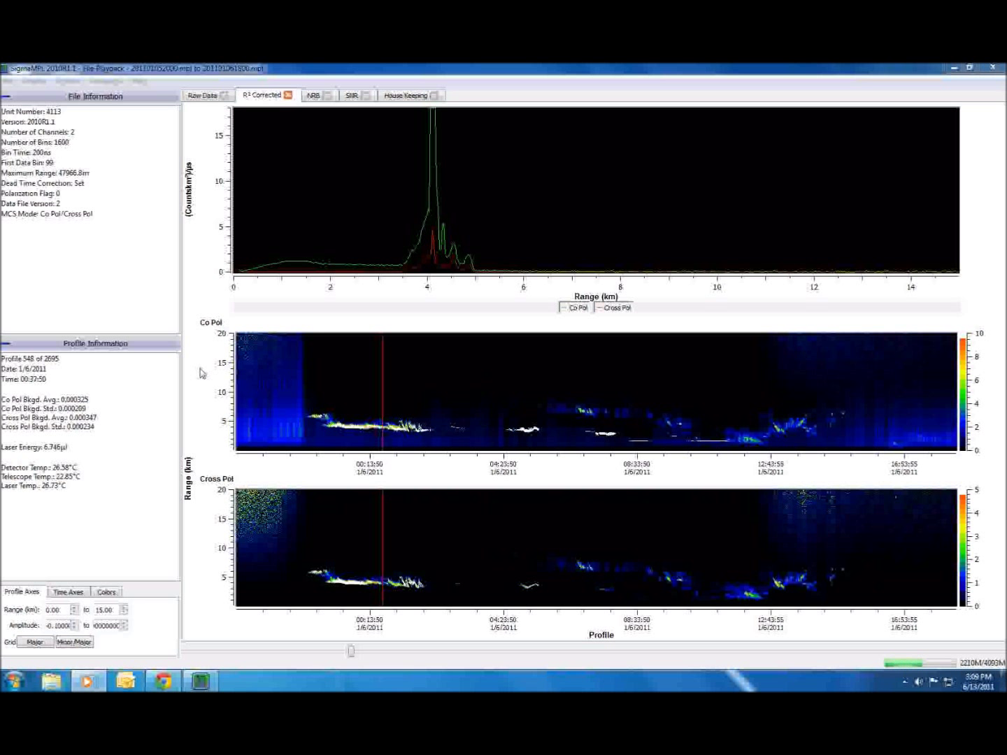
- Show the raw data profile with maximum range 19 km and amplitude 2, zooming into its 4 km peak and back out
left_click(202, 97)
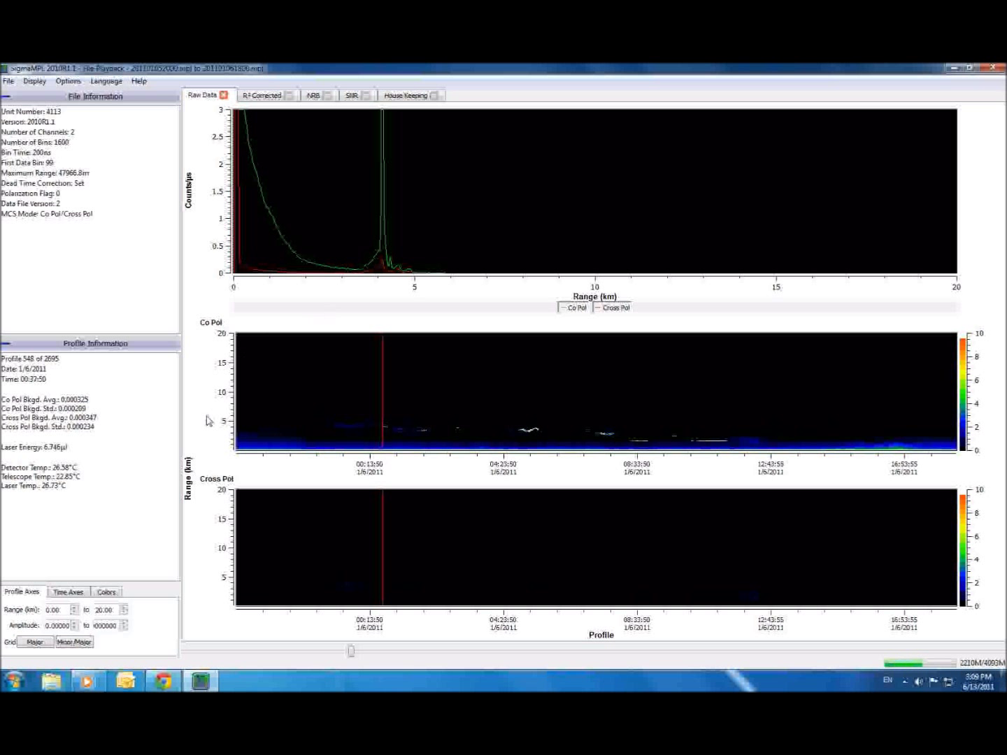
left_click(122, 628)
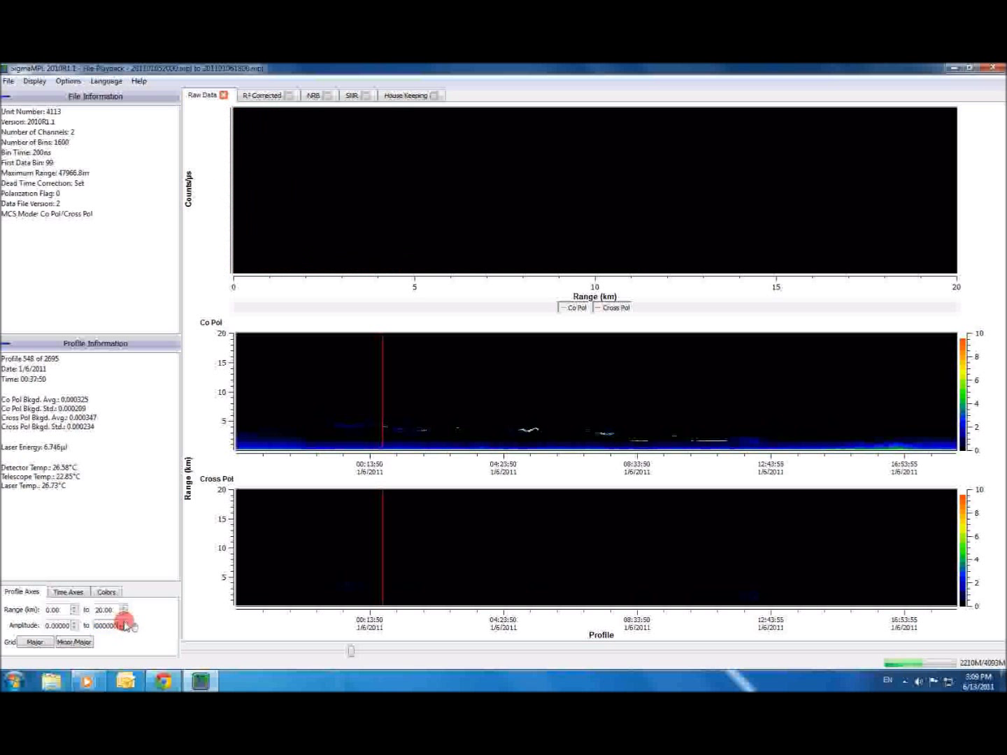
left_click(123, 614)
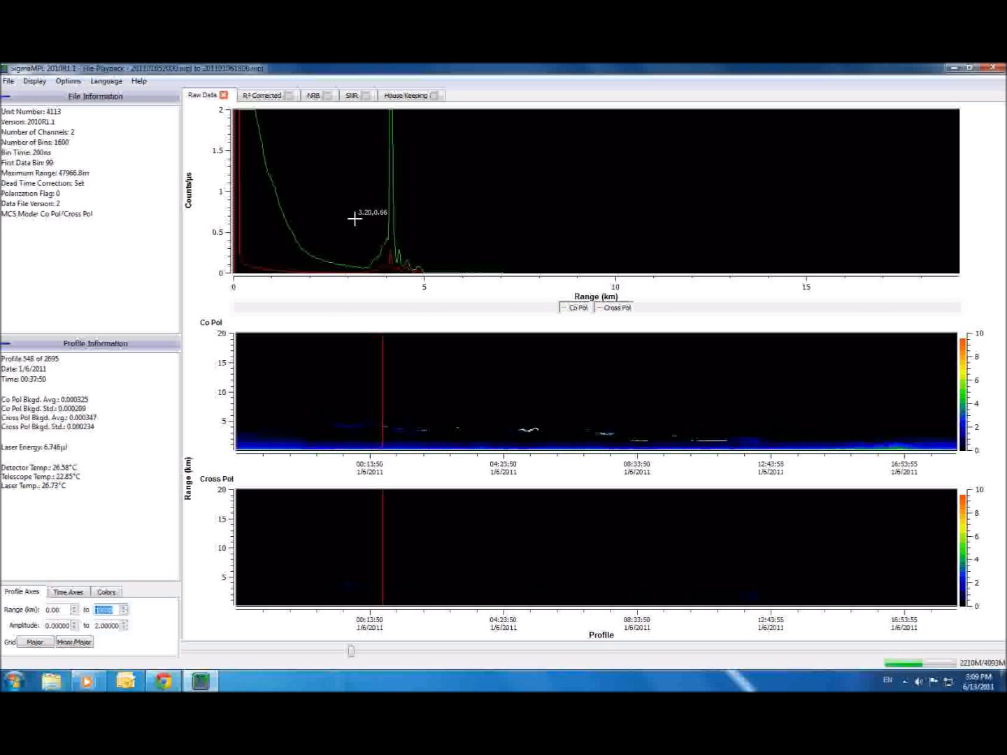
left_click_drag(355, 217, 454, 284)
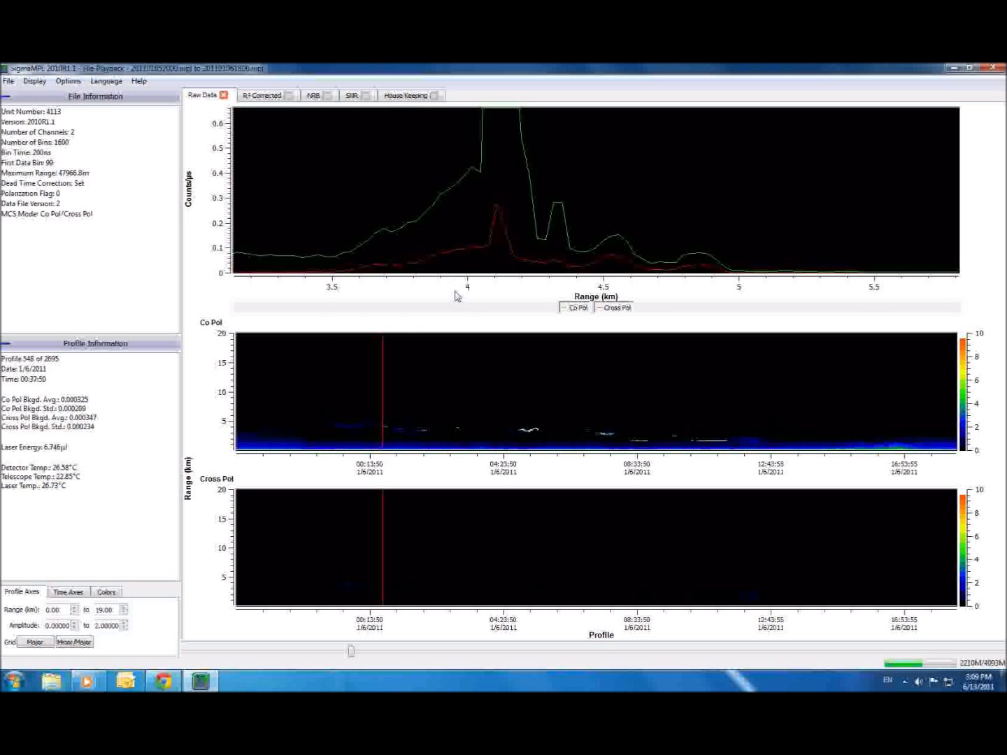
right_click(539, 199)
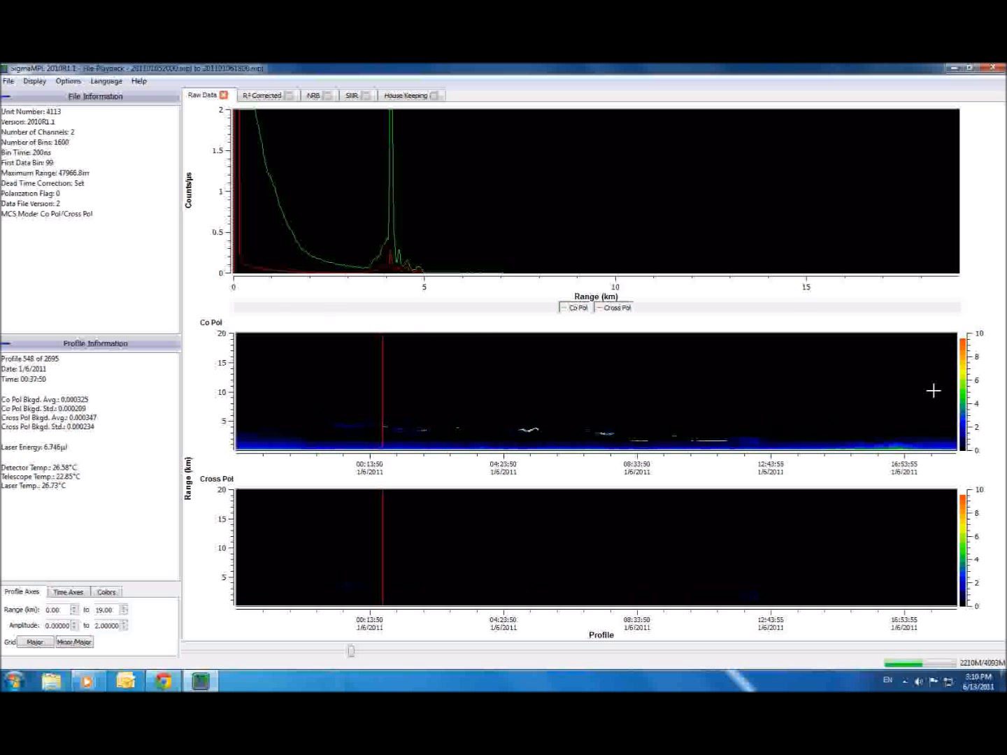
- Set the raw data Co Pol colour scale maximum to 5 and inspect the cloud around 04:23–05:38 before restoring the full range
right_click(969, 392)
left_click(958, 389)
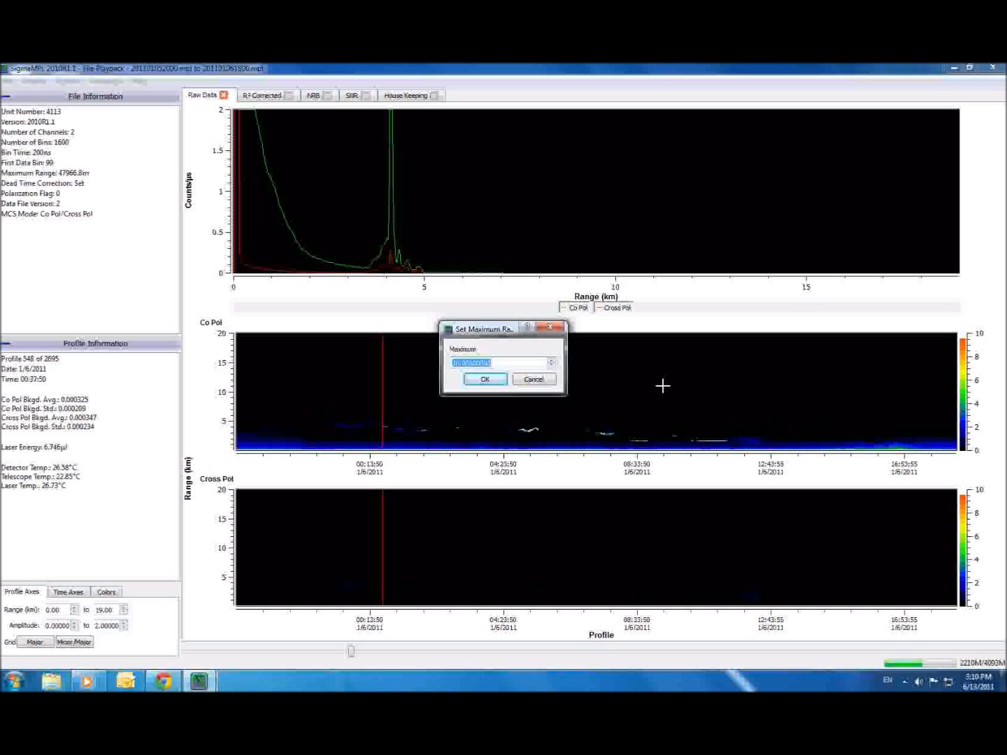
type("5")
left_click(484, 380)
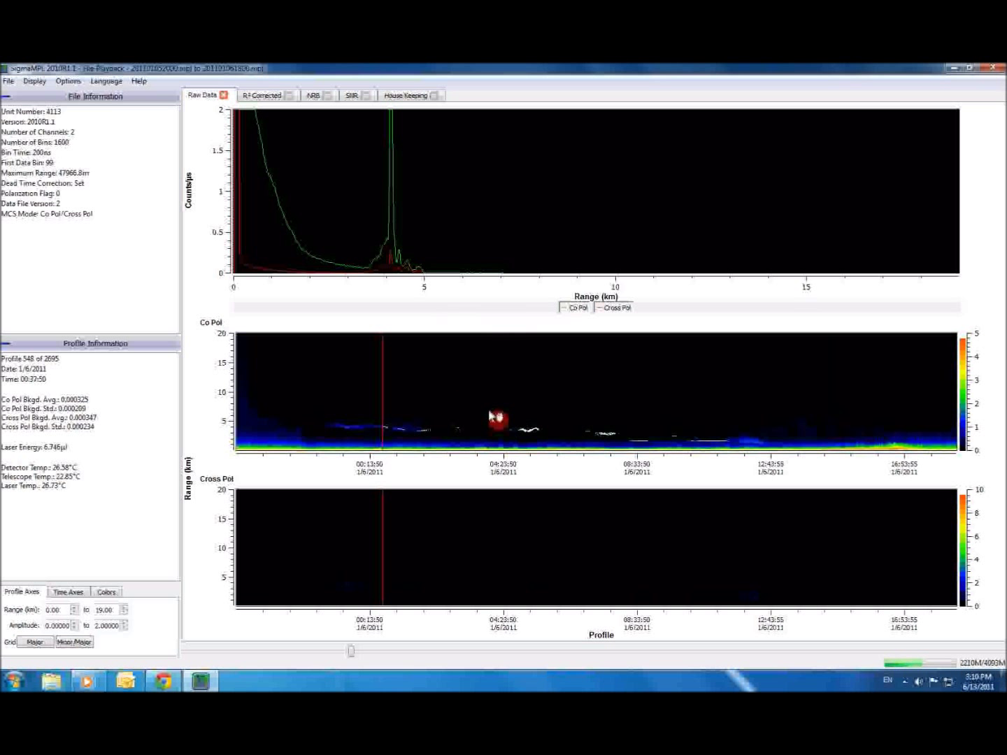
left_click_drag(499, 420, 551, 437)
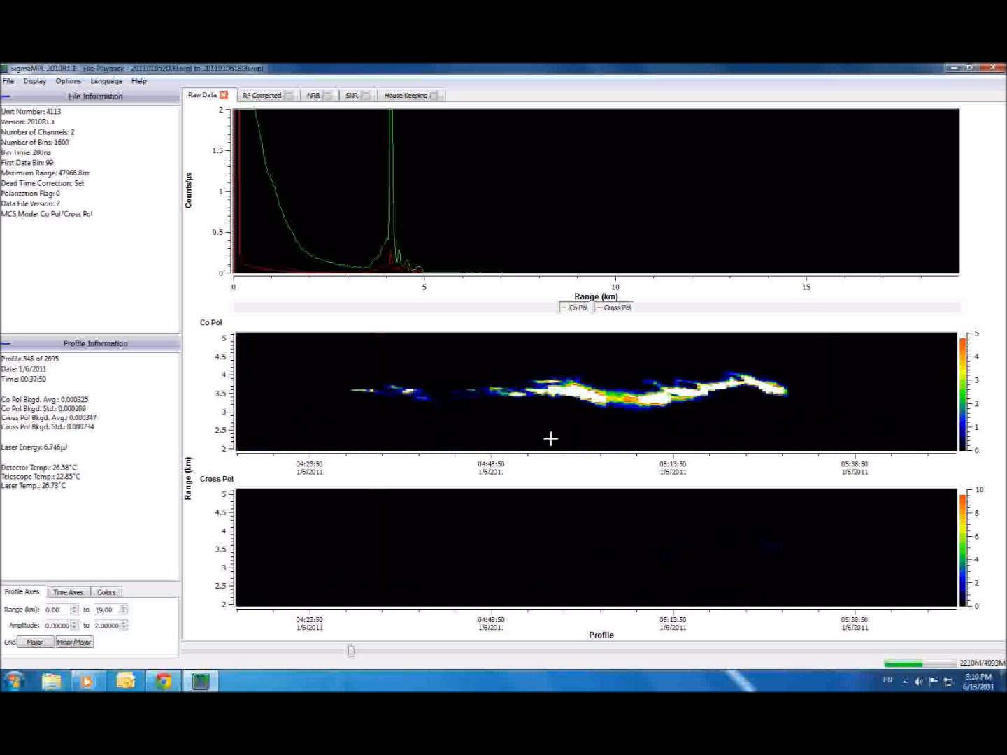
double_click(584, 363)
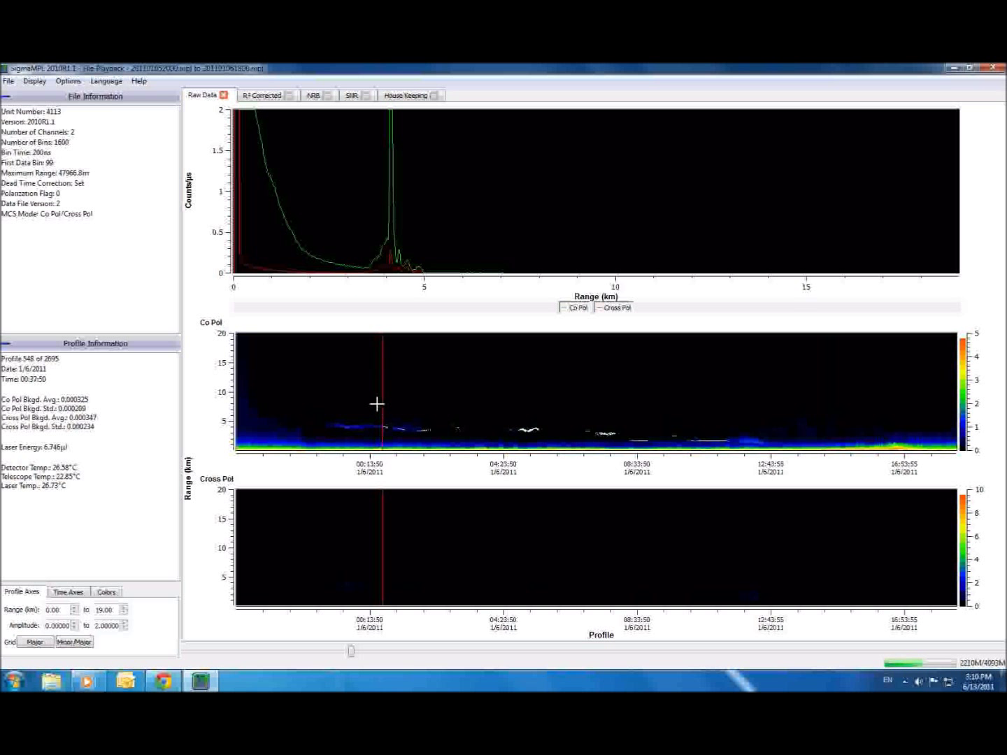
- Move to profile 696 and look through its R² Corrected, NRB, SNR, House Keeping and Raw Data plots, ending on R² Corrected
left_click(350, 652)
mouse_move(351, 651)
left_mouse_down()
mouse_move(300, 652)
mouse_move(398, 652)
left_mouse_up()
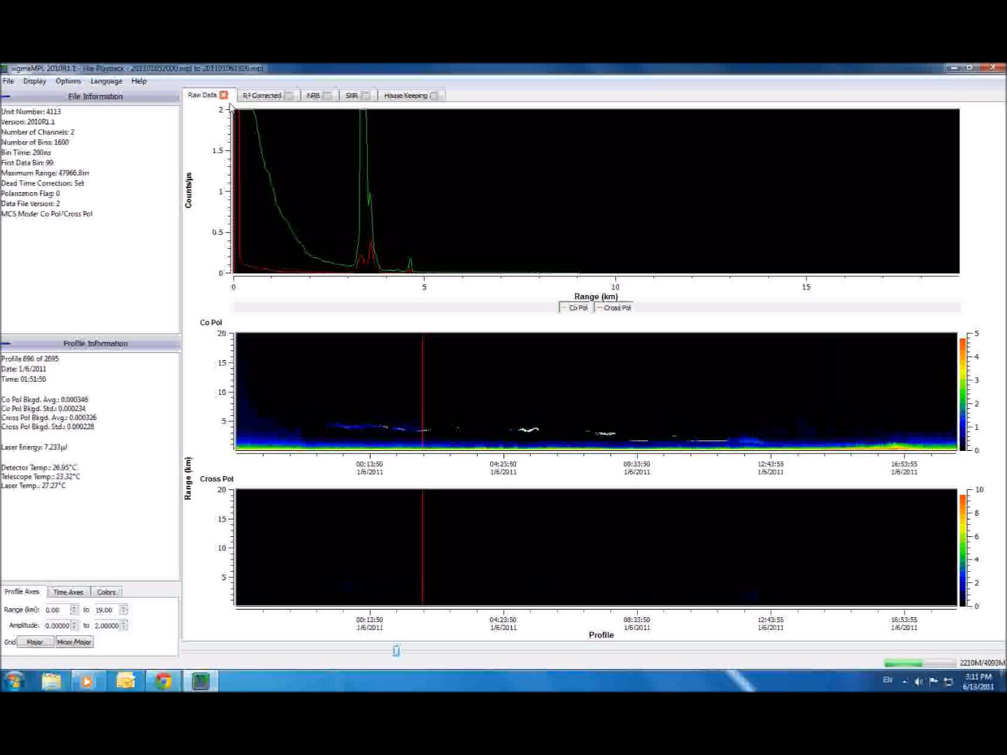
left_click(262, 95)
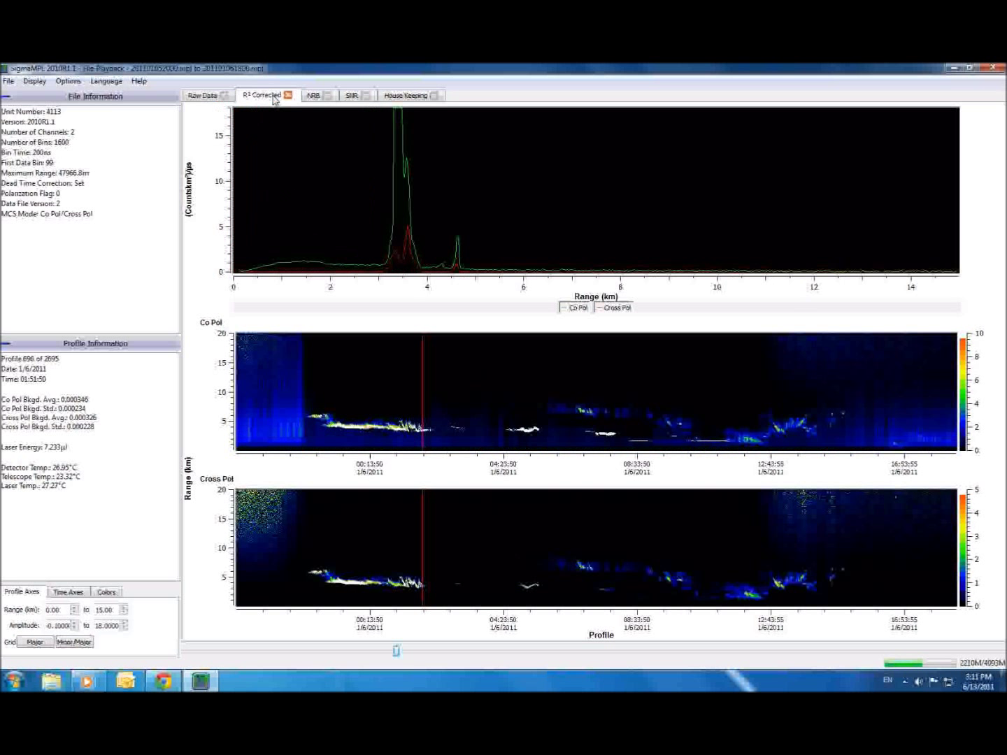
left_click(314, 96)
left_click(355, 96)
left_click(405, 95)
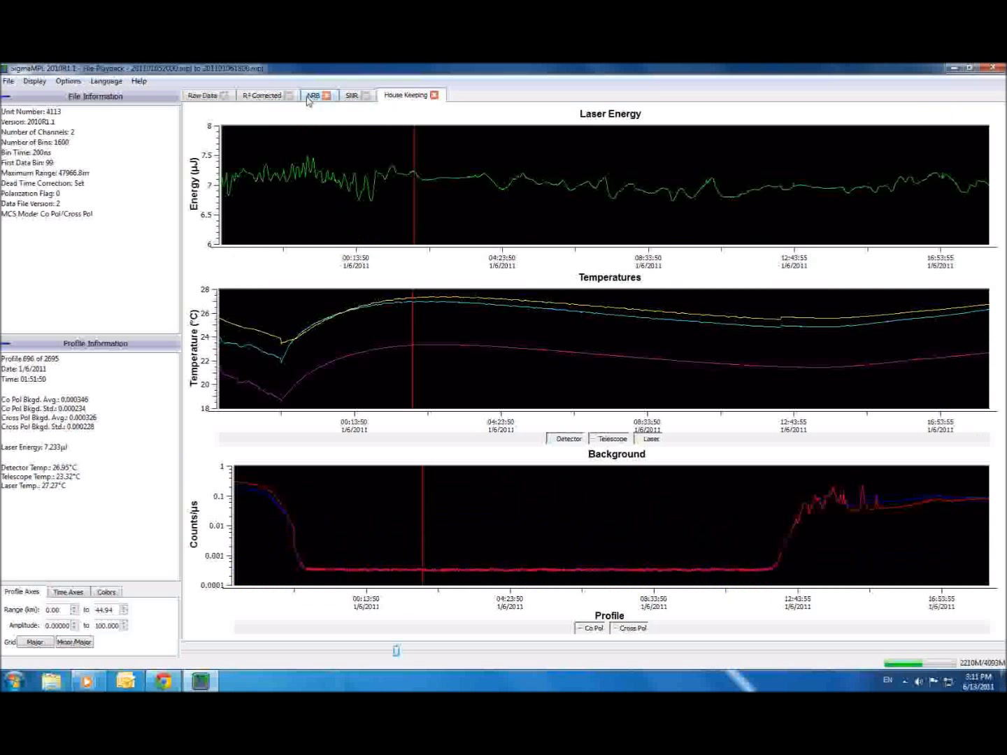
left_click(202, 95)
left_click(261, 96)
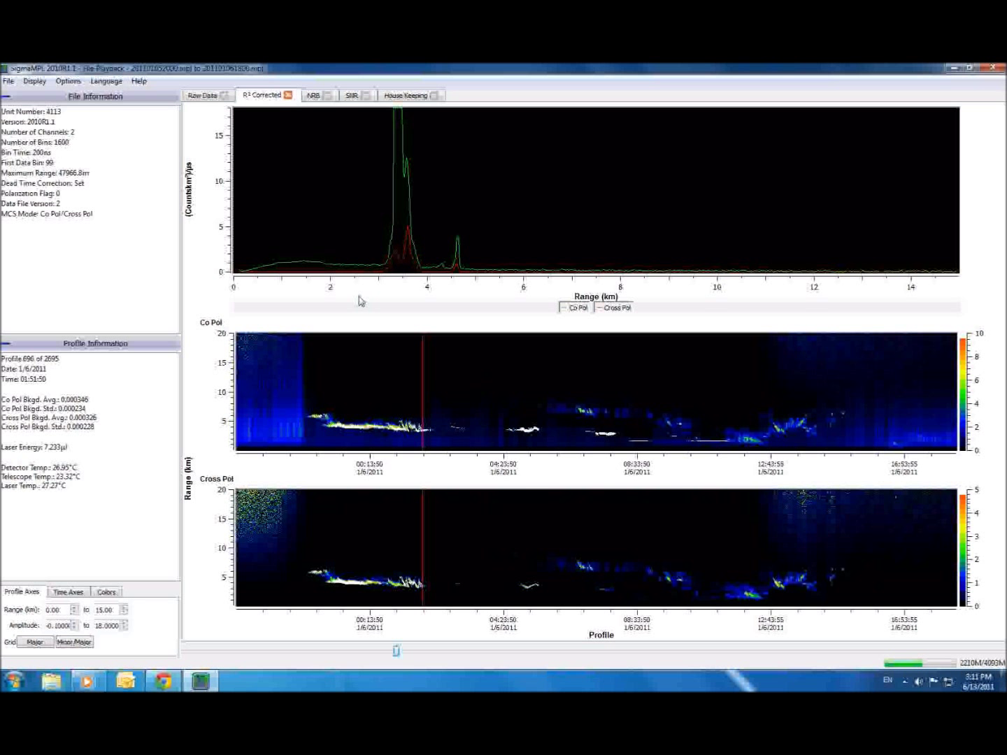
- Bring up the NRB plots and review the cloud base, cloud peak, PBL and top aerosol layer legend entries
left_click(315, 99)
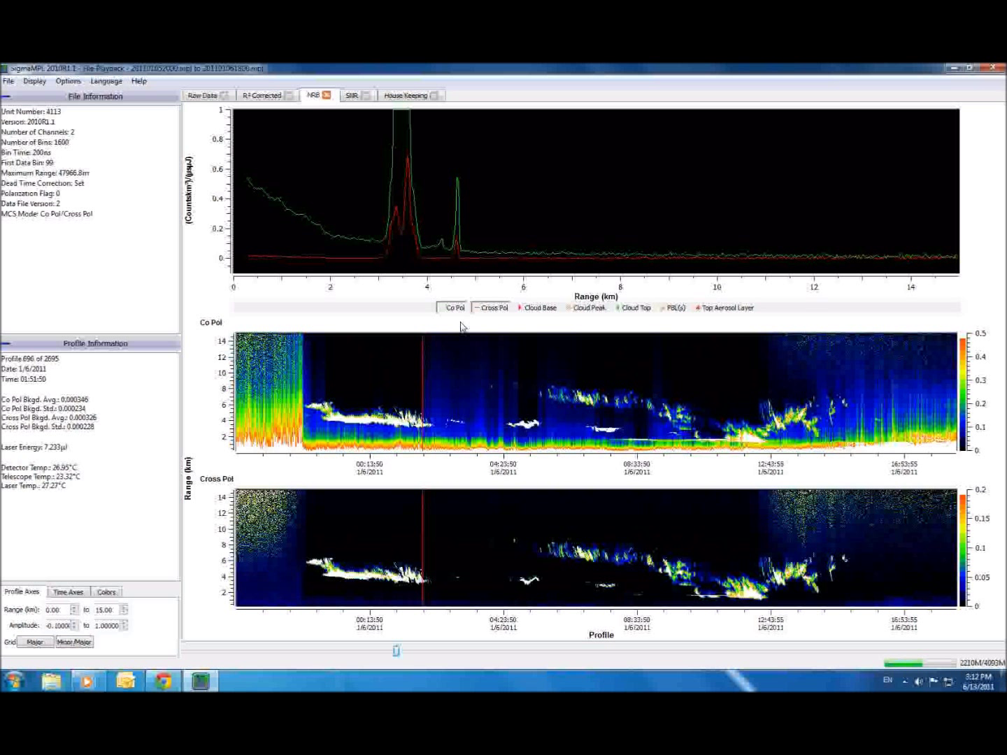
mouse_move(456, 241)
left_click(543, 308)
left_click(545, 311)
left_click(578, 309)
left_click(673, 309)
left_click(734, 311)
- Review the calibration files and the setup parameters in the configuration, accepting them as they are
left_click(68, 81)
left_click(87, 97)
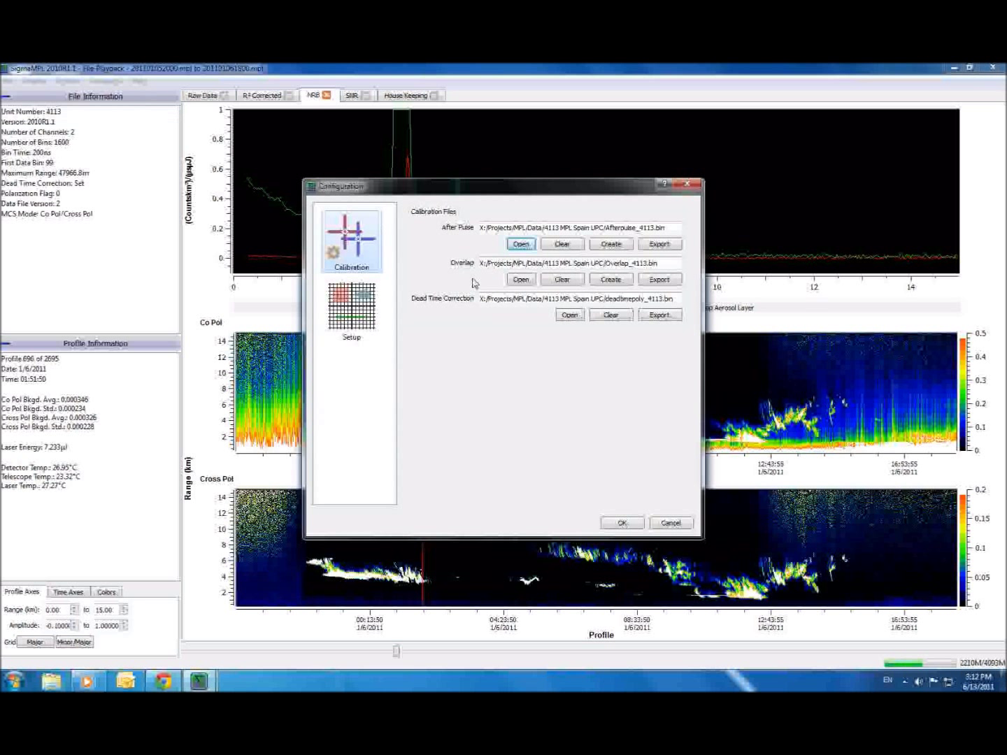
left_click(352, 308)
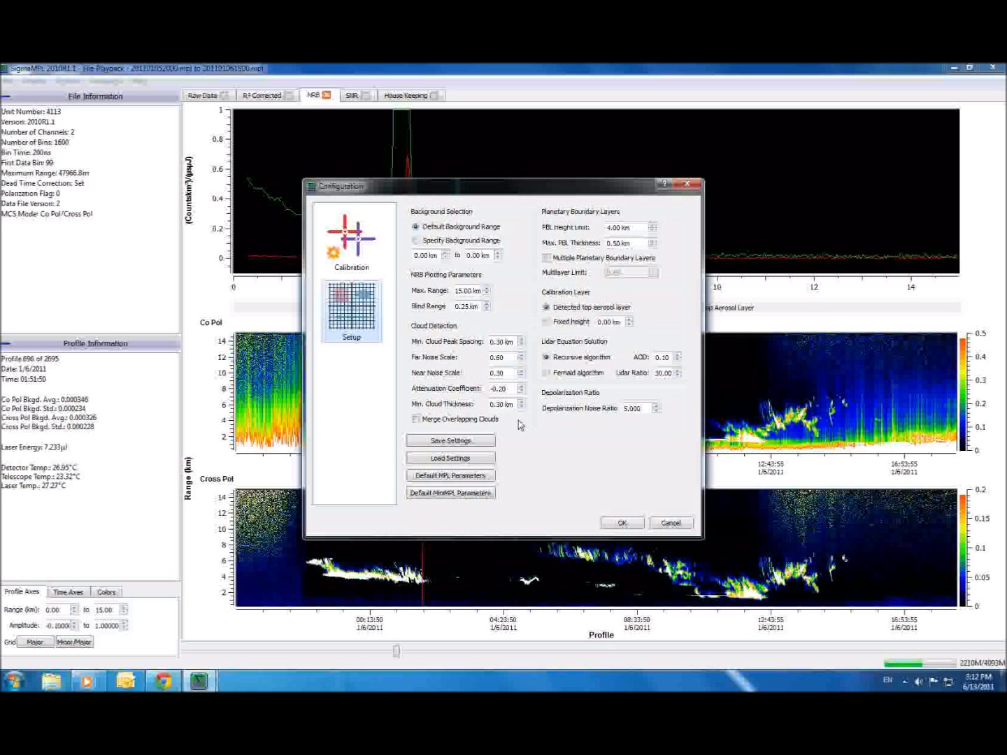
left_click(622, 524)
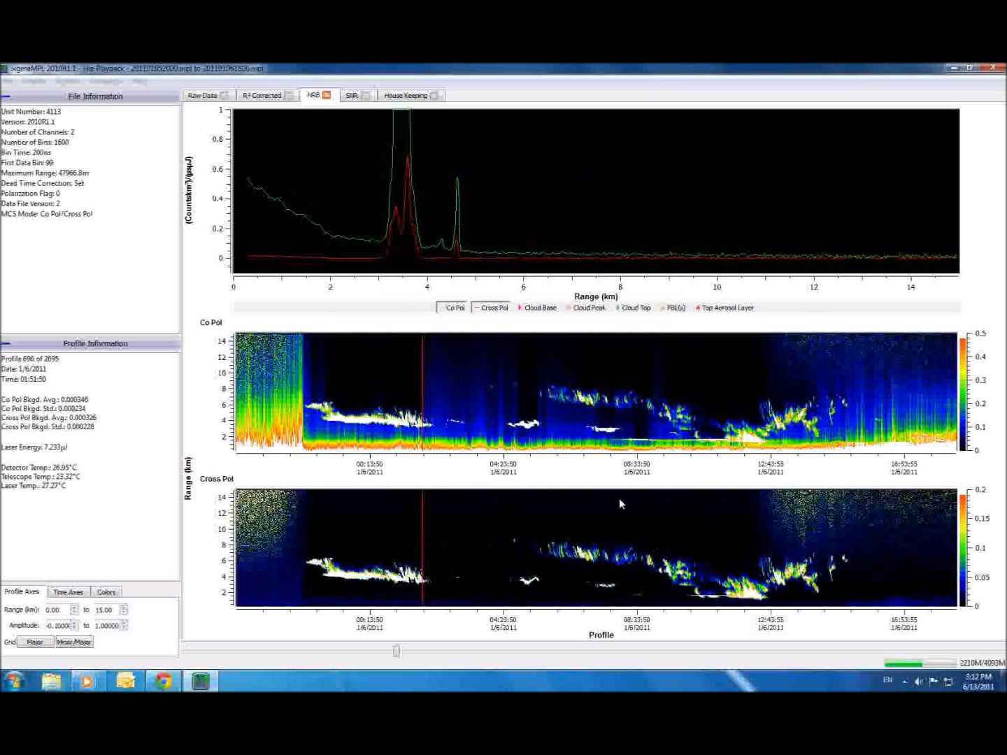
- Display the SNR plots and set the Co Pol colour scale maximum to 1
left_click(351, 97)
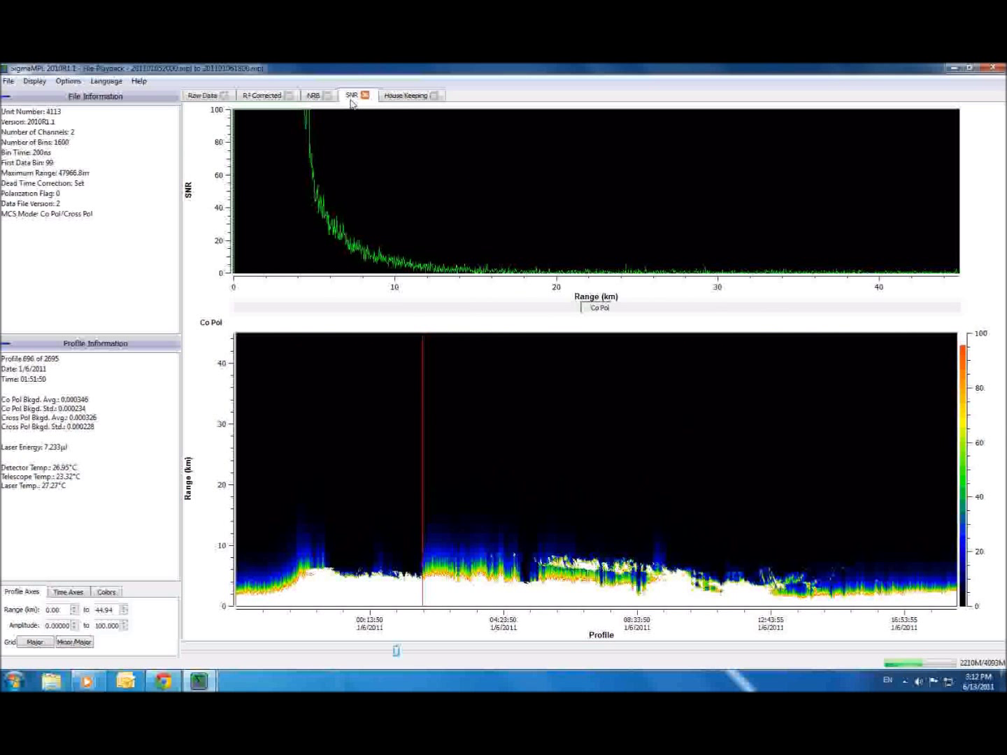
right_click(963, 458)
left_click(970, 452)
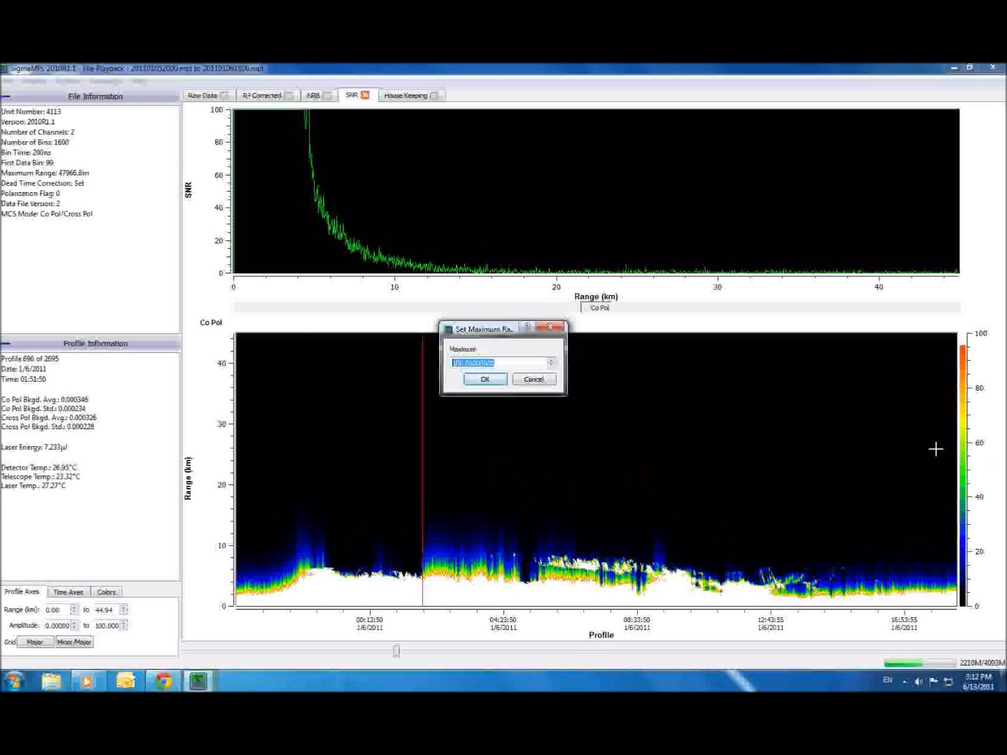
type("1")
left_click(478, 381)
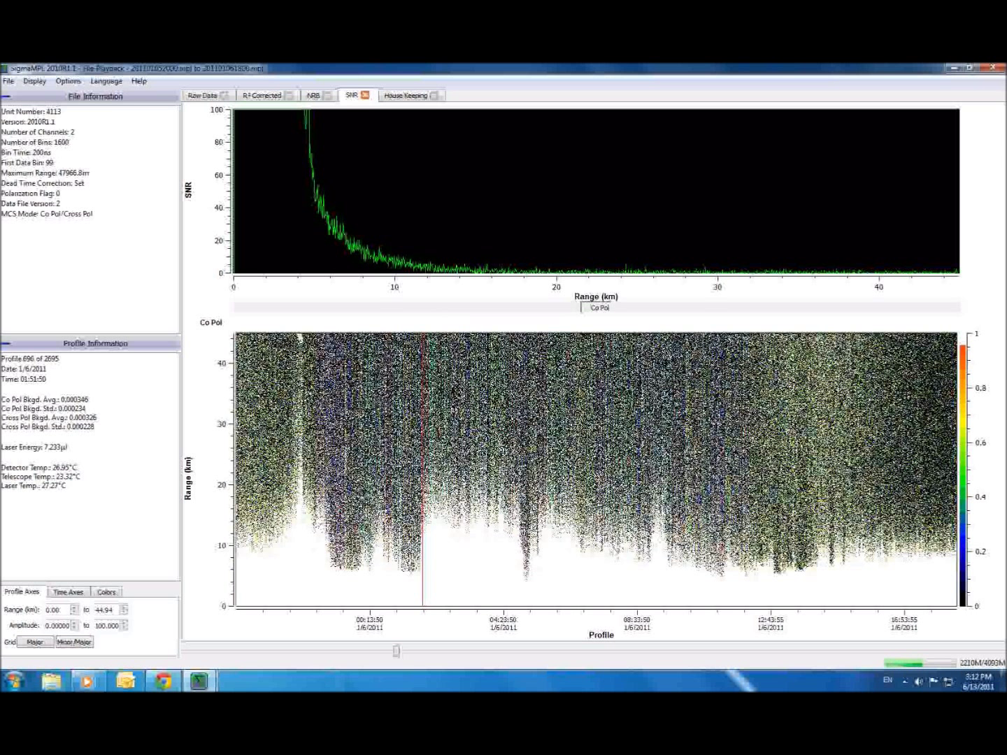
- Set the SNR Co Pol colour scale maximum to 10 and move to profile 921
left_click(884, 470)
type("10")
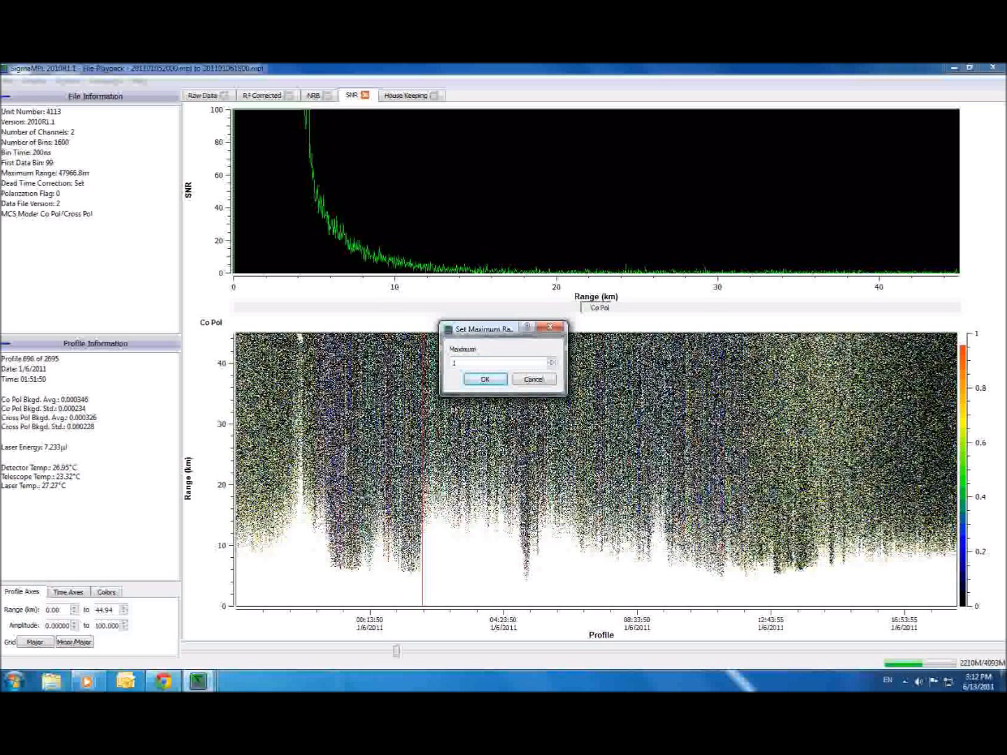
left_click(484, 380)
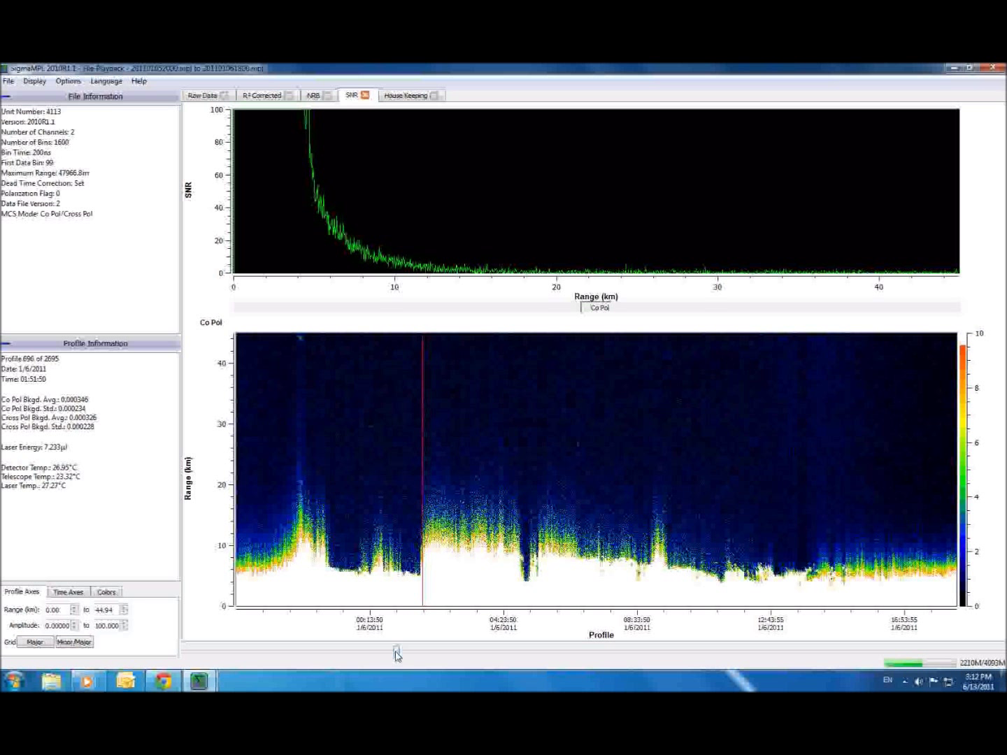
mouse_move(396, 654)
left_mouse_down()
mouse_move(367, 651)
mouse_move(465, 651)
left_mouse_up()
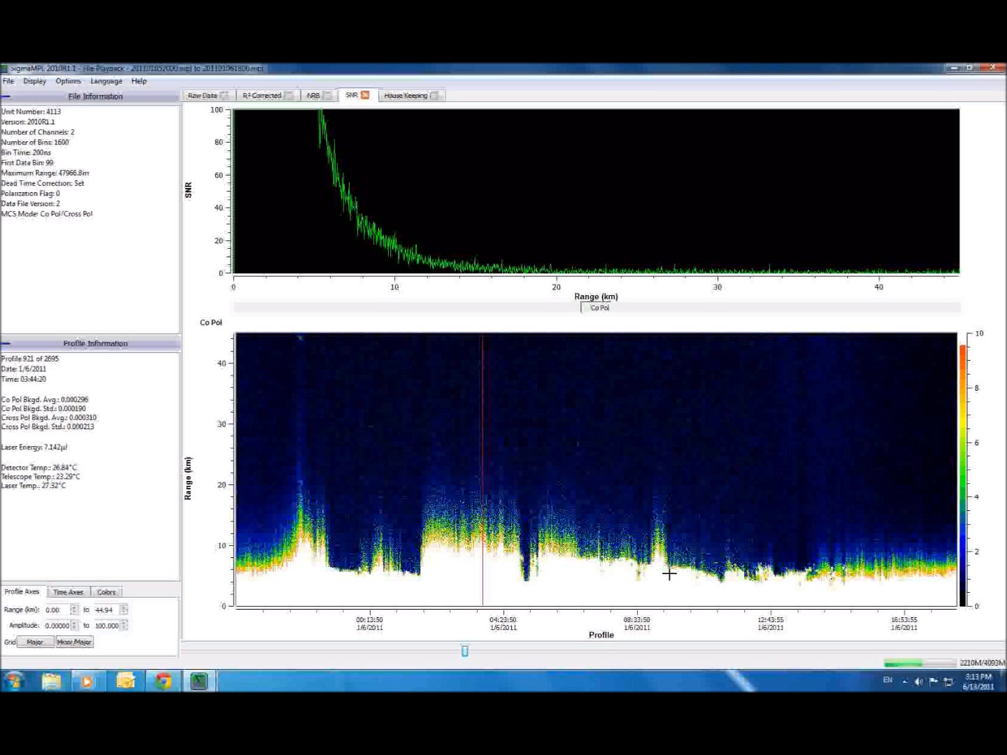
- Set the SNR Co Pol colour scale maximum to 100
right_click(963, 444)
left_click(973, 450)
type("100")
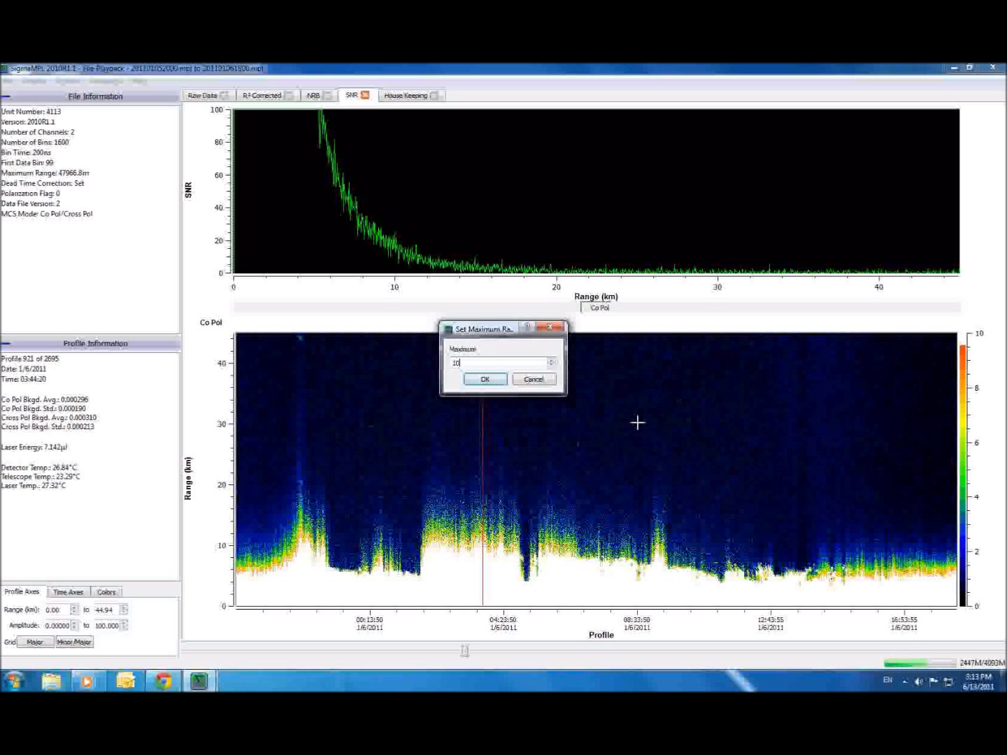
left_click(485, 379)
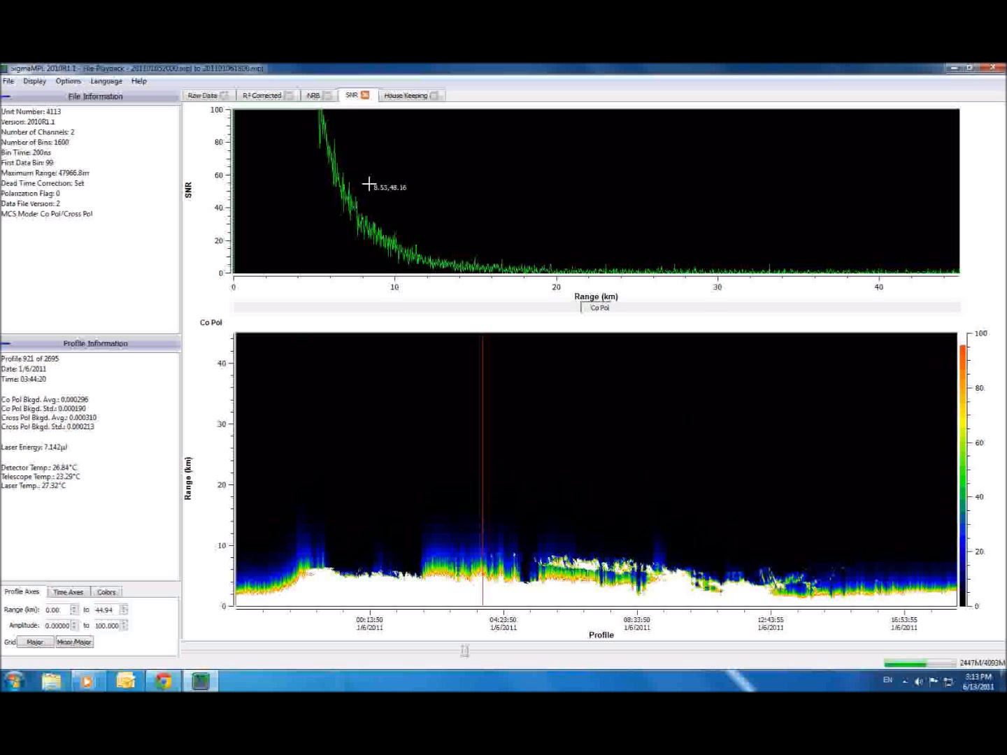
- View the House Keeping plots, move to profile 1204 and return to the NRB plots
left_click(409, 97)
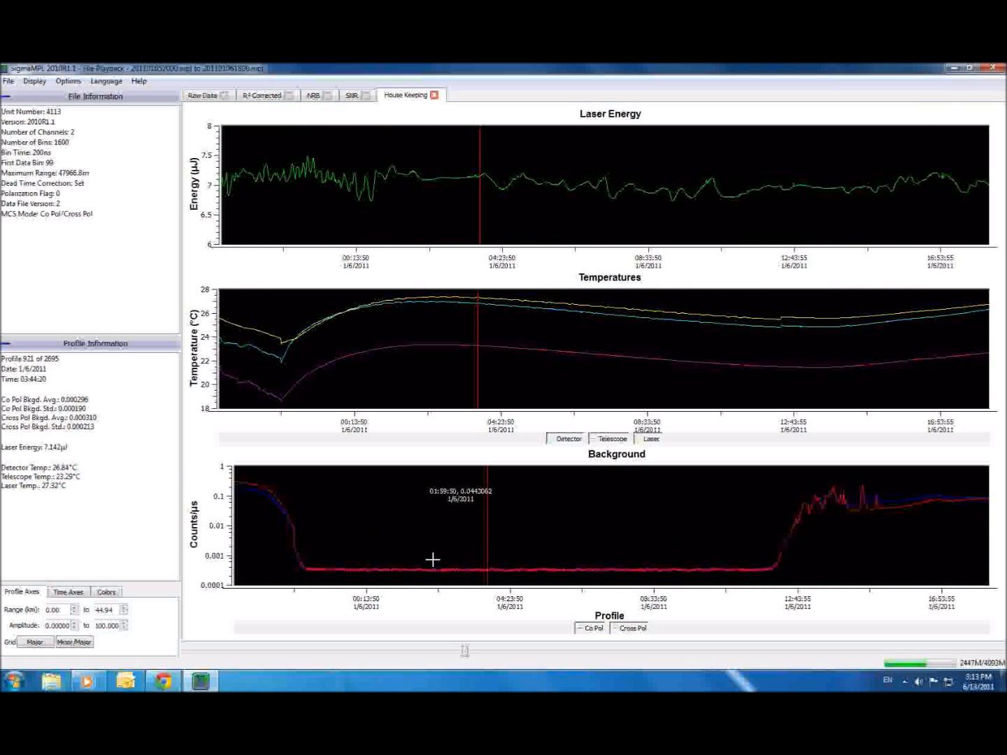
mouse_move(465, 651)
left_mouse_down()
mouse_move(385, 650)
mouse_move(551, 651)
left_mouse_up()
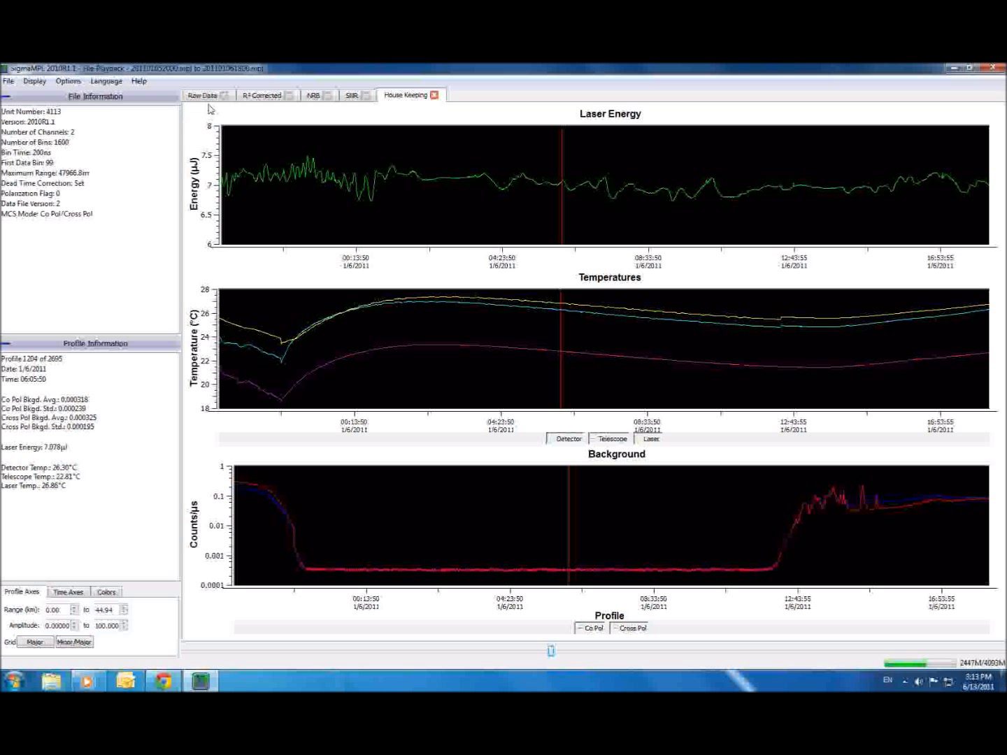
left_click(313, 98)
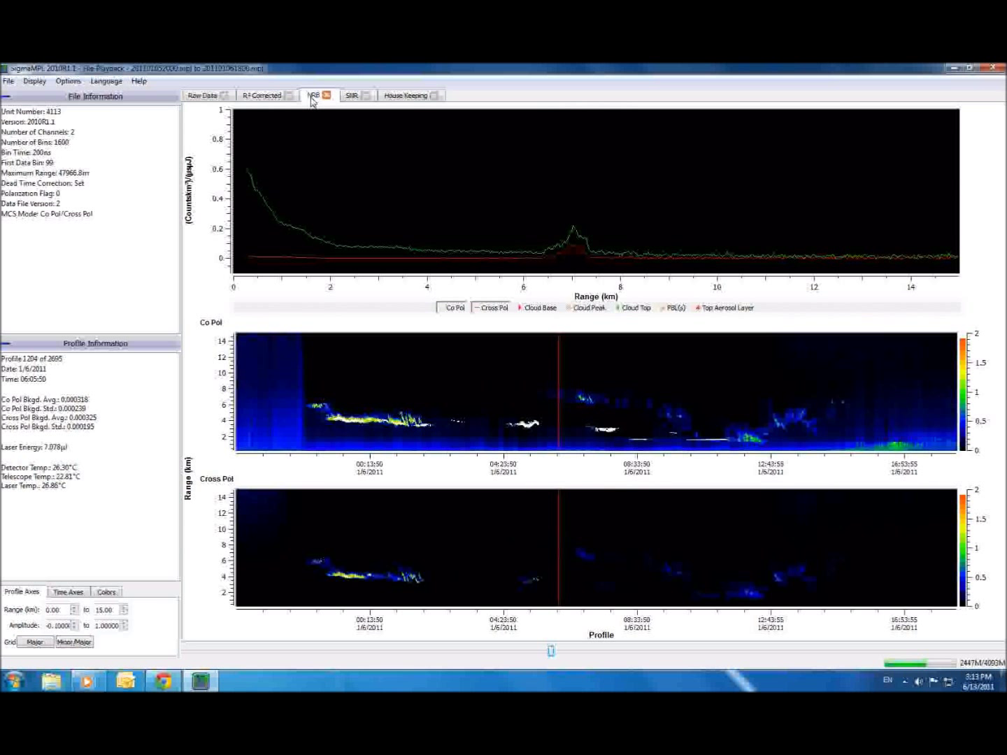